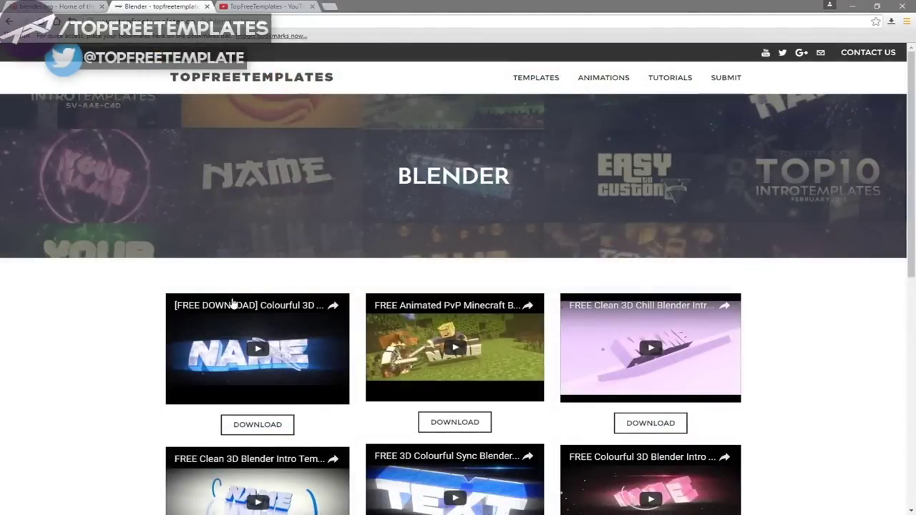
- Scroll further down the TopFreeTemplates Blender intro grid, then move to Blender 2.75's splash screen
scroll(172, 353, down, 4)
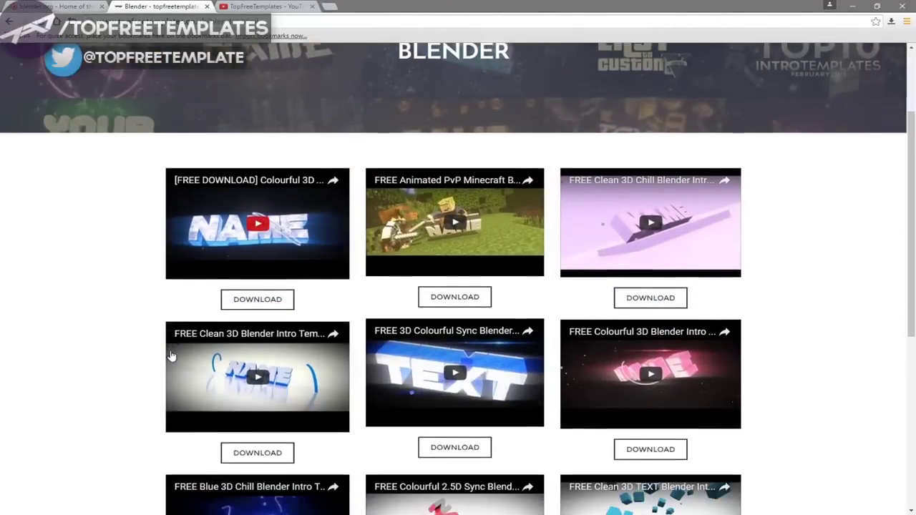
click(261, 12)
scroll(357, 193, down, 3)
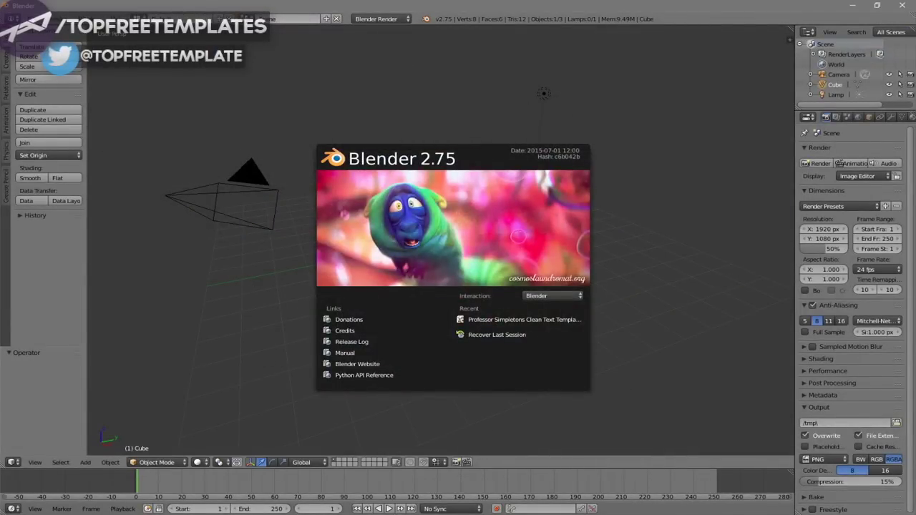
- Open 'Professor Simpletons Clean Text Template.blend' from Desktop > Blender Intros
click(32, 18)
click(49, 38)
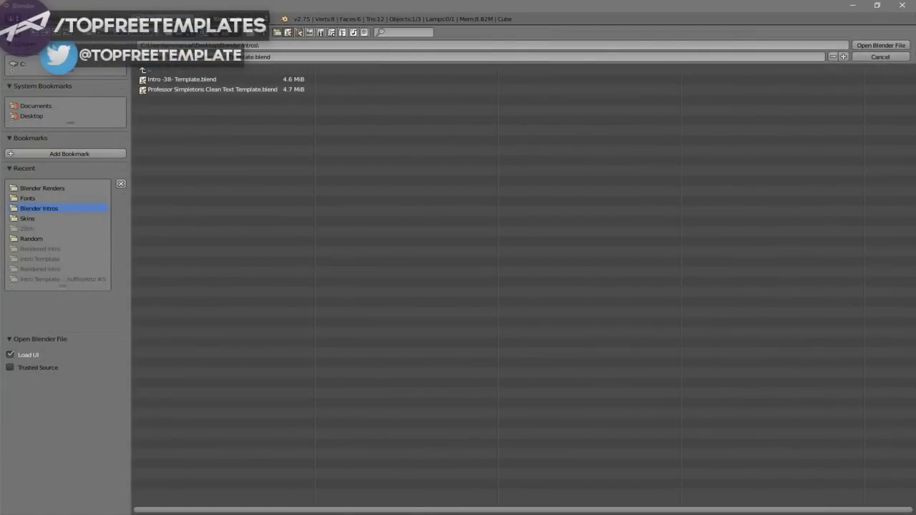
click(28, 118)
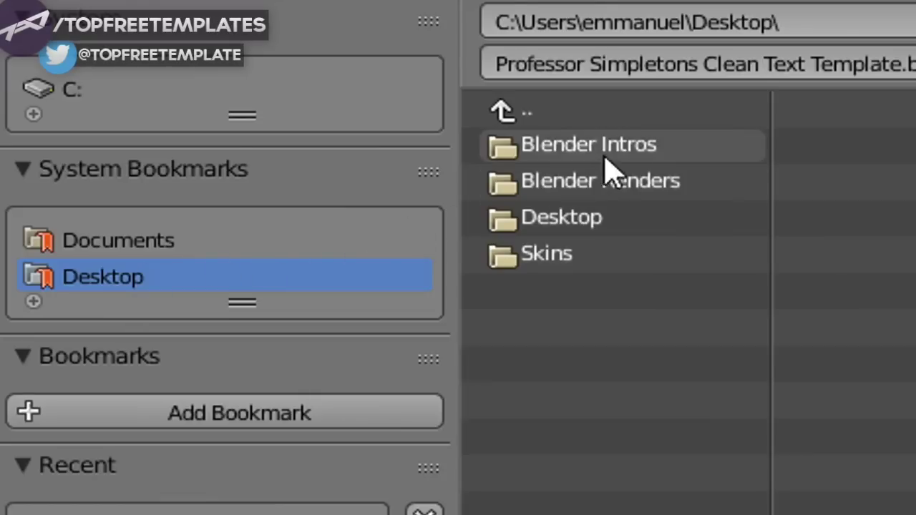
click(605, 147)
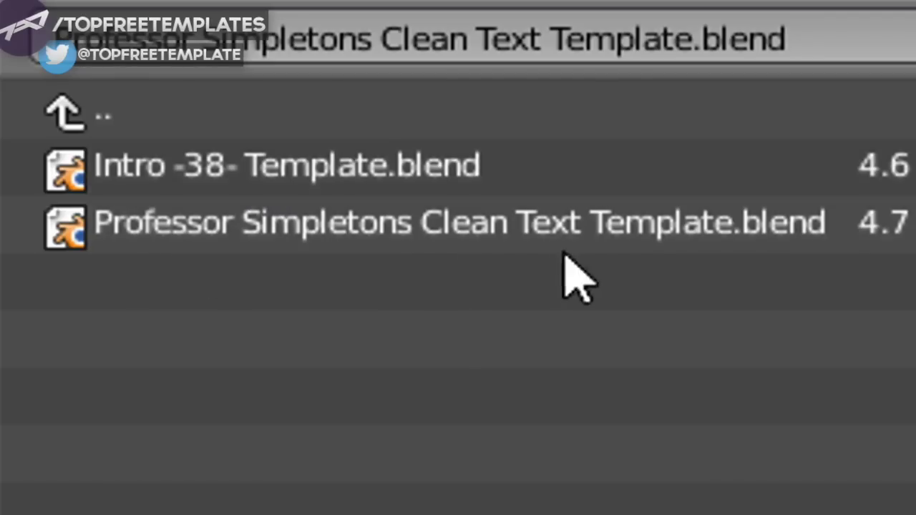
click(255, 223)
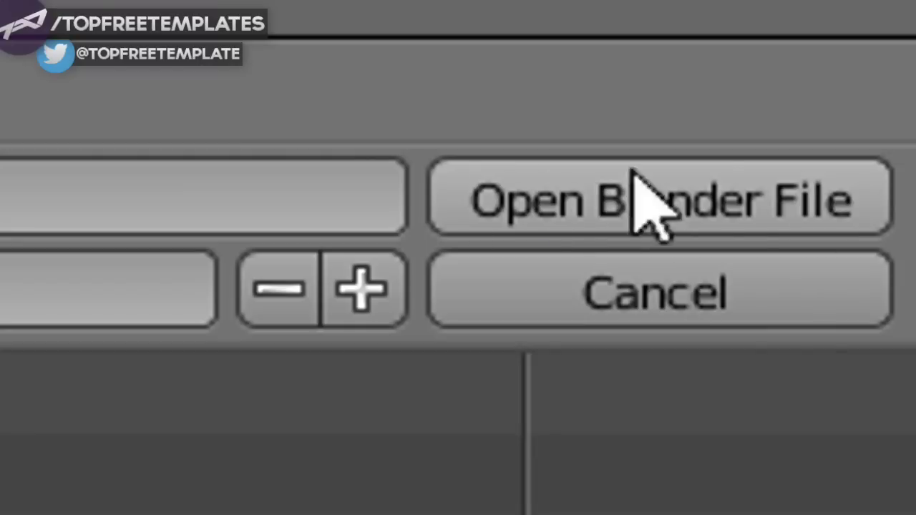
click(880, 45)
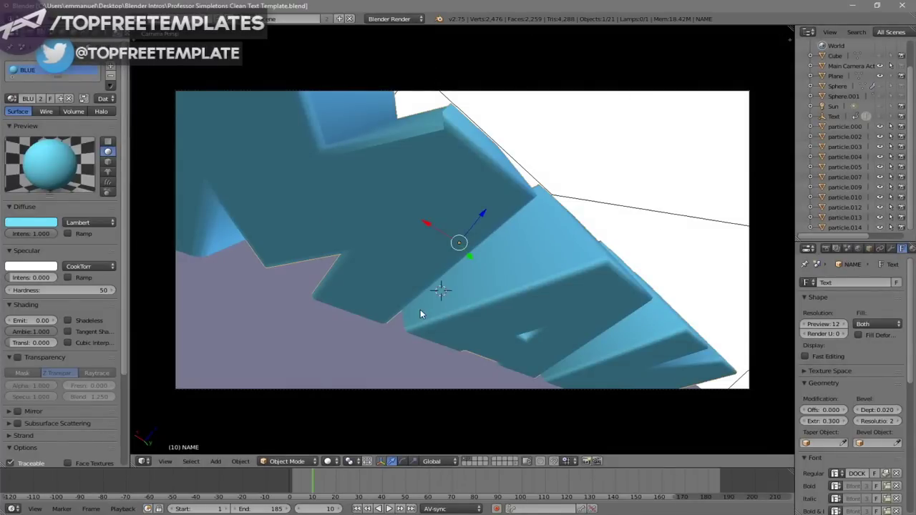
- Preview the intro animation, replace the NAME text with TFT, and bring up the Font panel
key(alt+a)
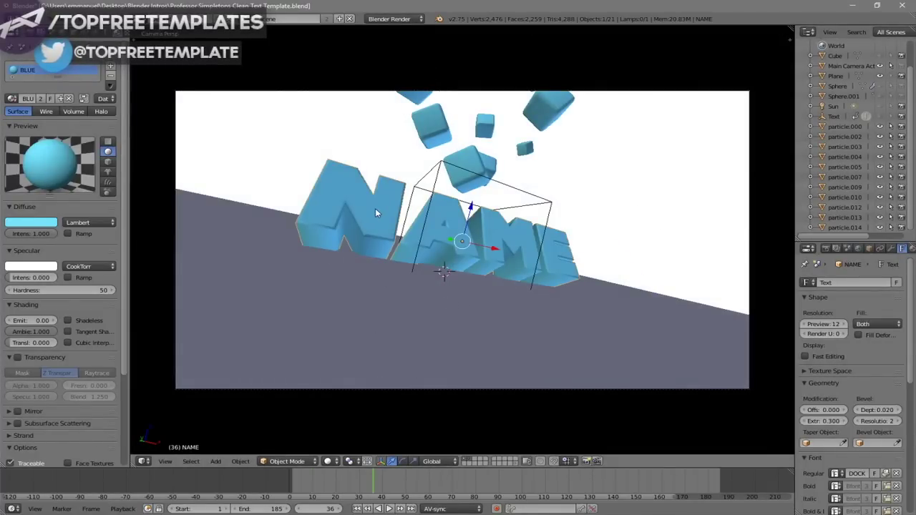
key(Tab)
key(BackSpace)
key(BackSpace)
key(BackSpace)
key(BackSpace)
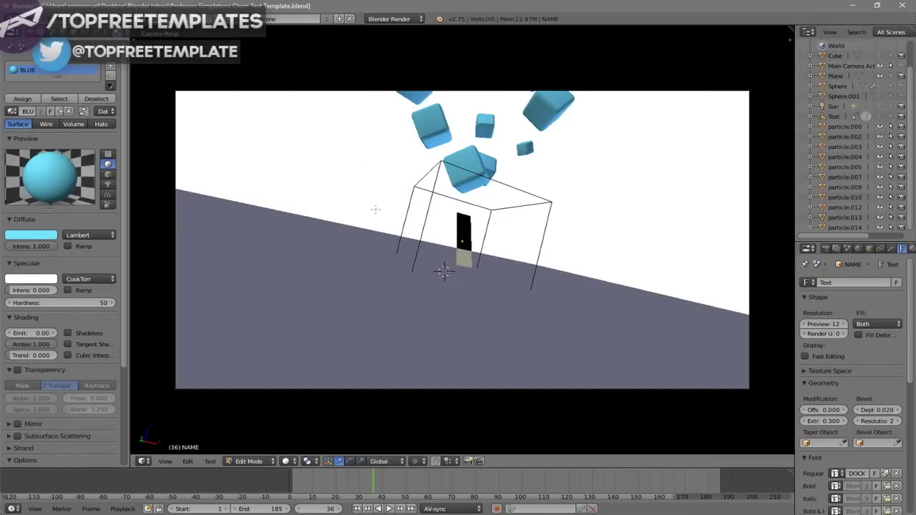
text(TFT)
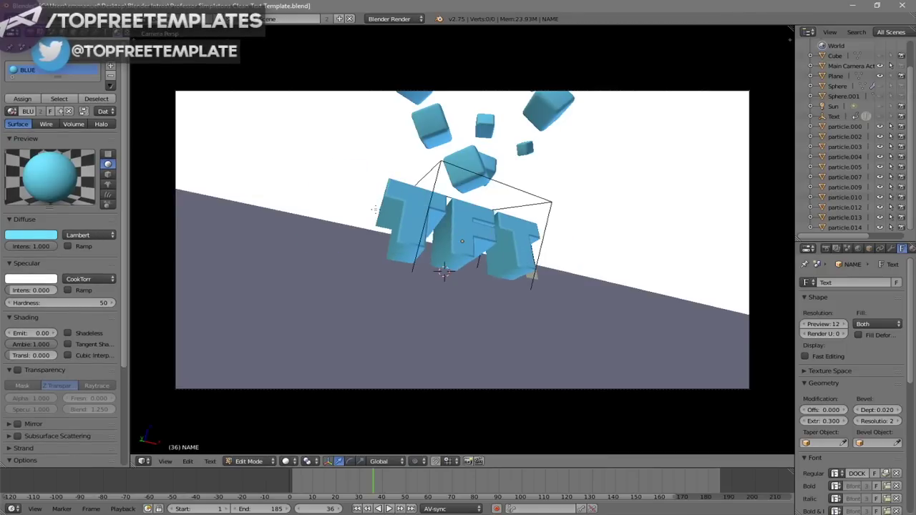
key(Tab)
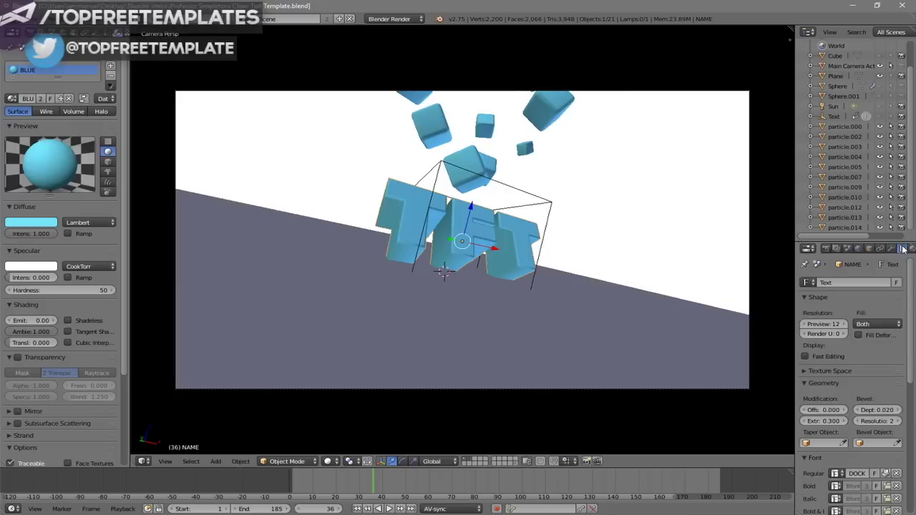
scroll(880, 322, down, 3)
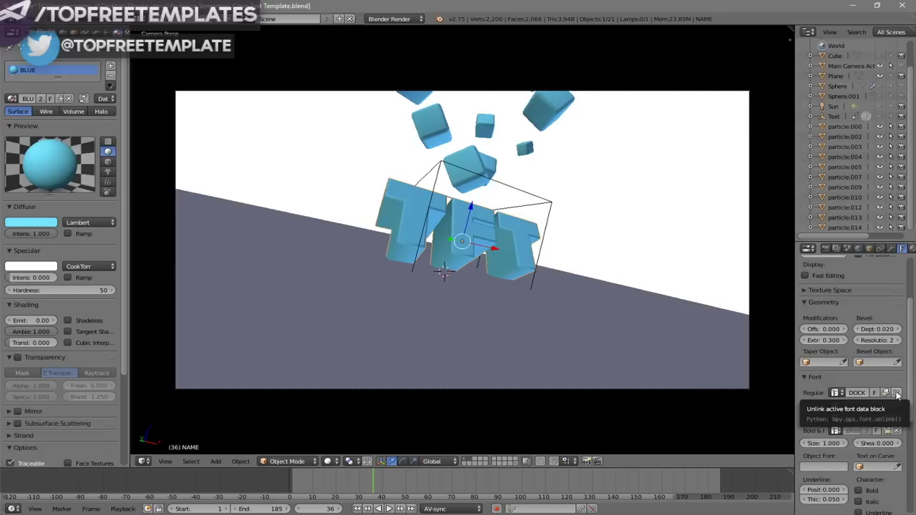
- Unlink DOCK11-Heavy and load PRIMETIME from C:\Windows\Fonts as the text's font
click(868, 234)
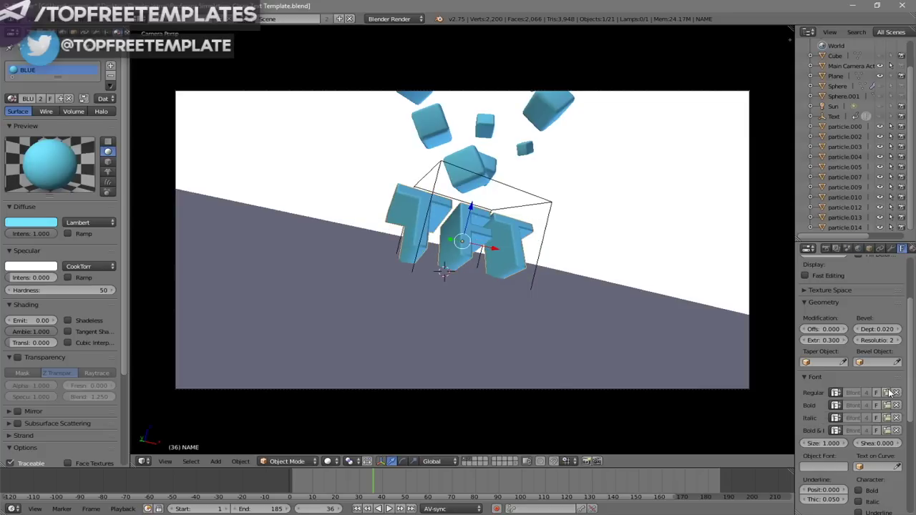
click(829, 234)
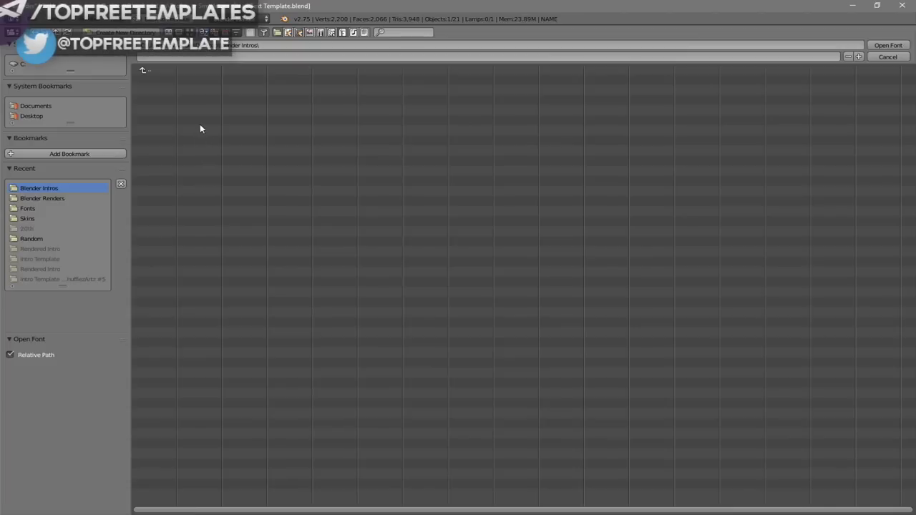
click(20, 63)
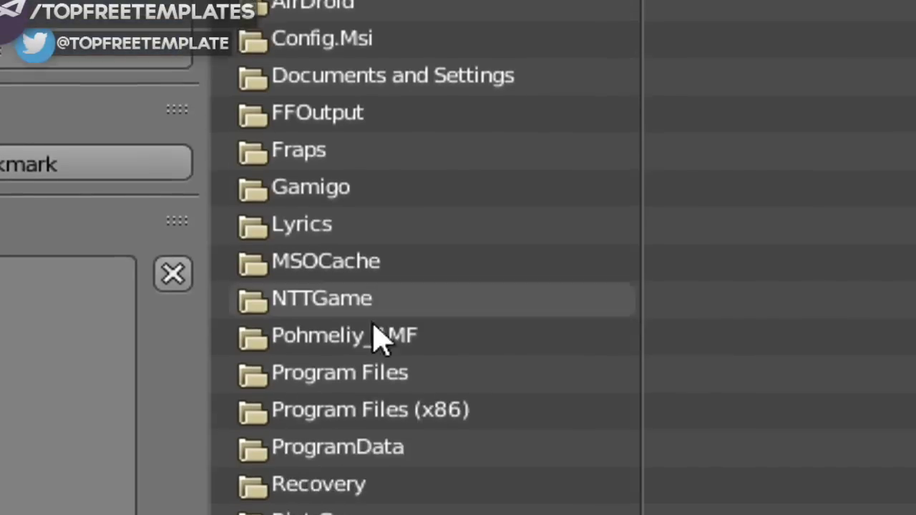
click(324, 429)
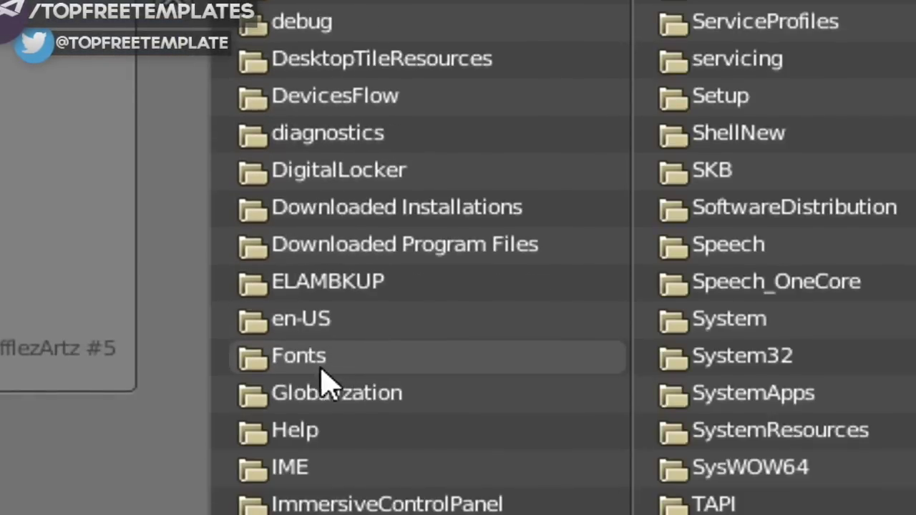
click(386, 370)
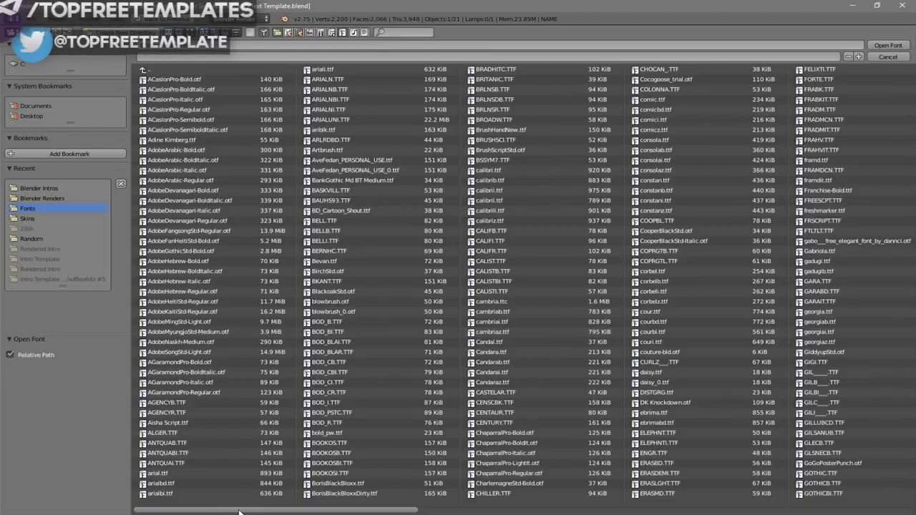
drag(241, 512, 383, 512)
scroll(481, 298, down, 10)
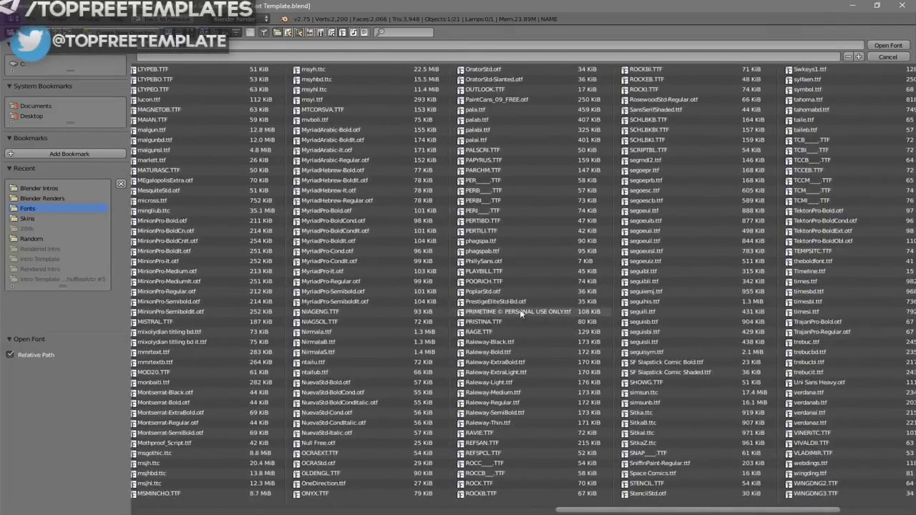
click(489, 313)
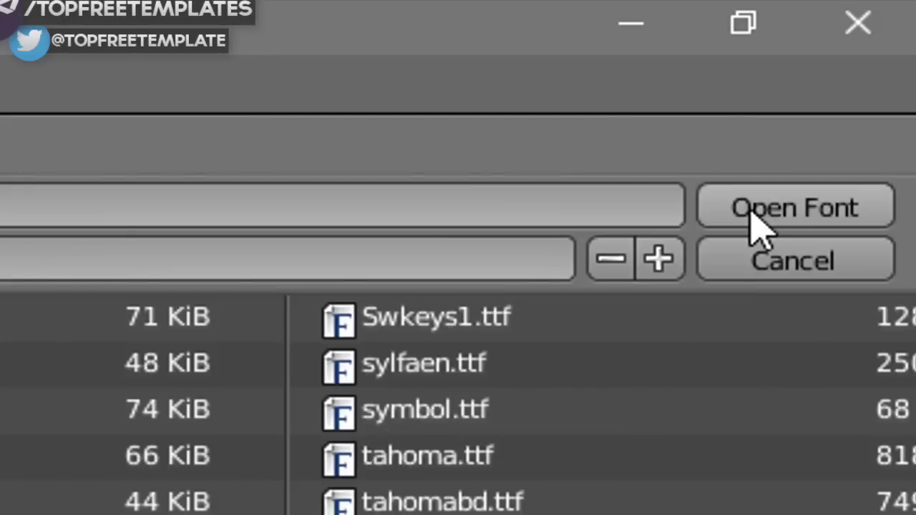
click(883, 46)
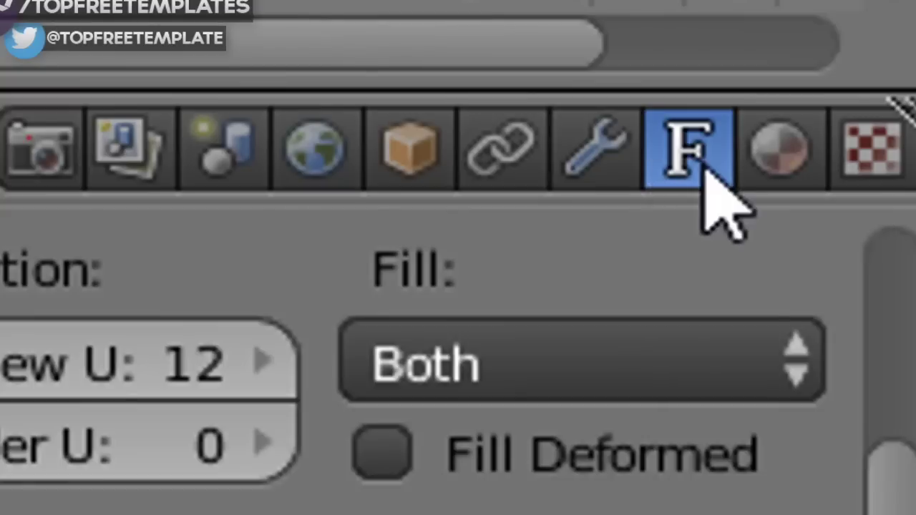
- Change the text material's diffuse colour from light blue to red
click(773, 147)
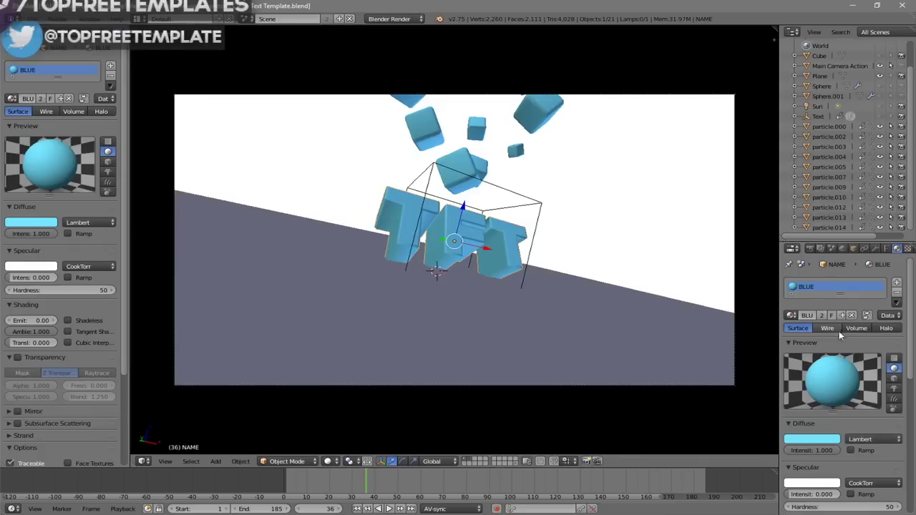
scroll(841, 337, down, 3)
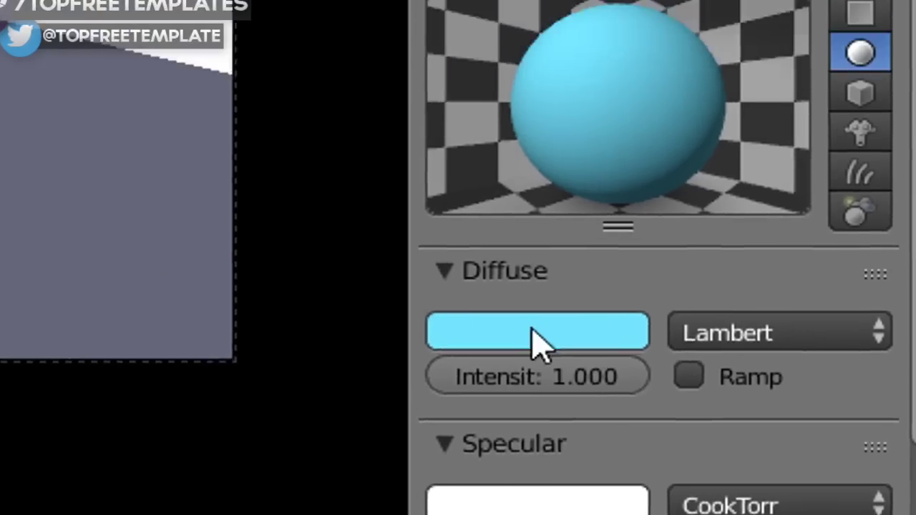
click(490, 273)
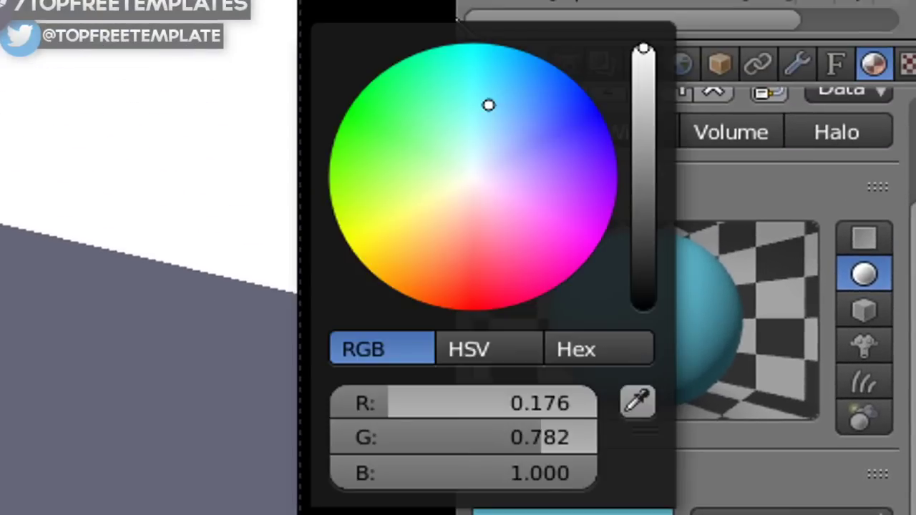
mouse_move(789, 264)
mouse_down()
mouse_move(755, 269)
mouse_move(784, 316)
mouse_up()
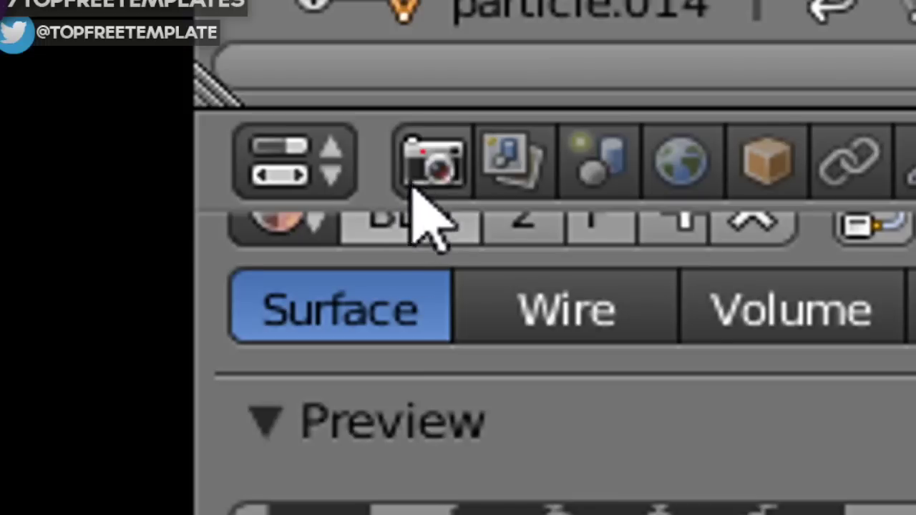
- Point the render output to Desktop\Blender Renders with the file name BLENDER INTRO
click(431, 166)
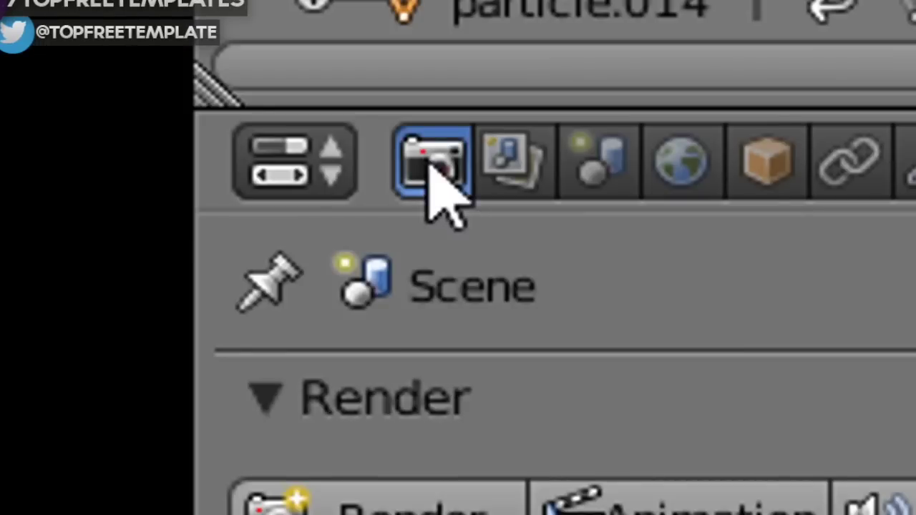
scroll(593, 255, down, 6)
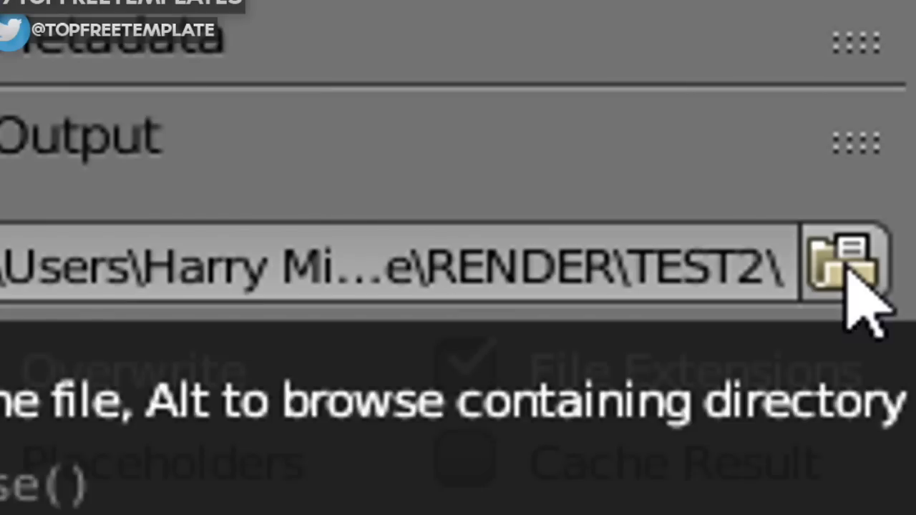
click(845, 266)
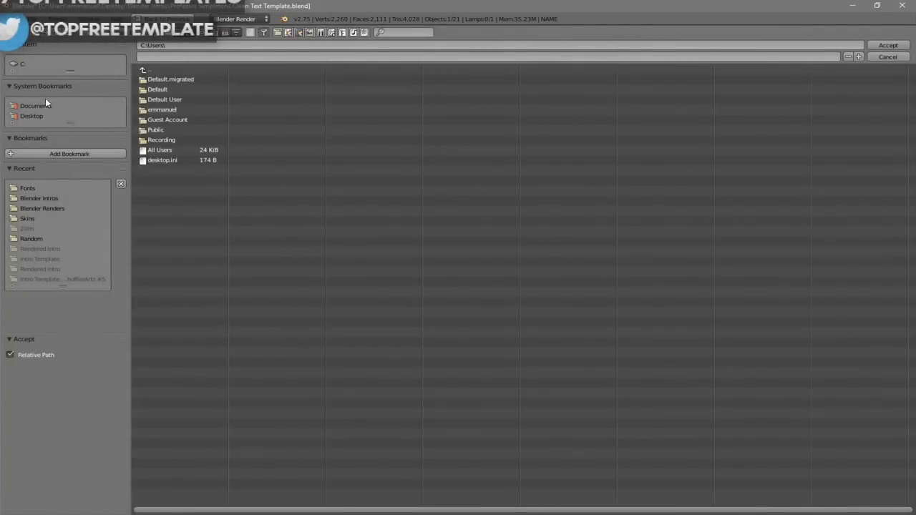
click(34, 115)
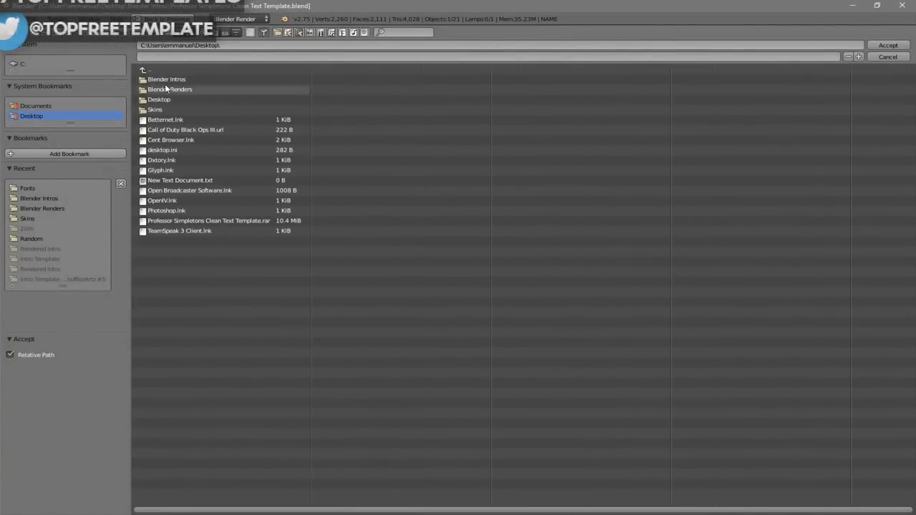
click(164, 89)
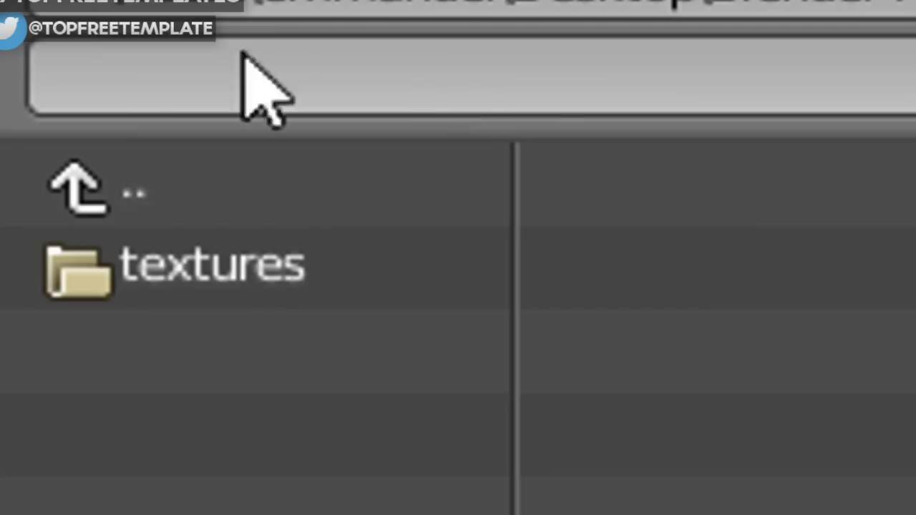
click(155, 56)
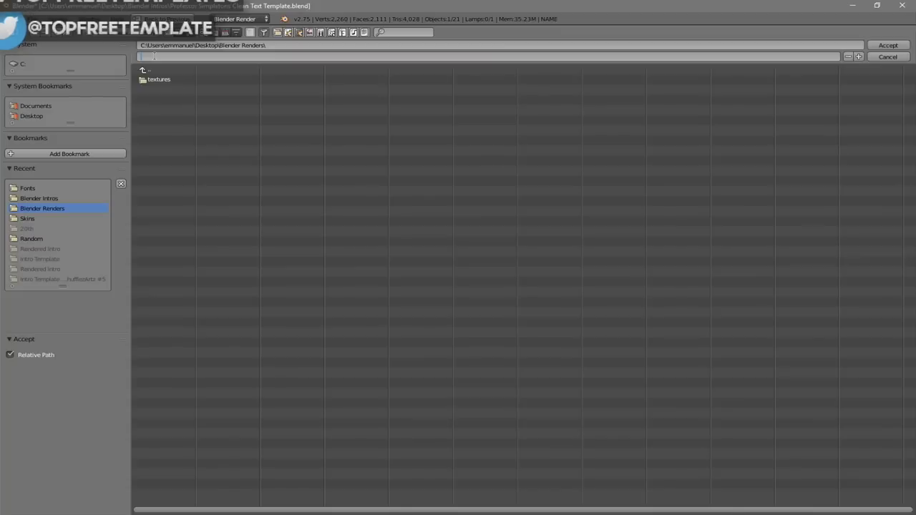
text(BLENDER INTRO)
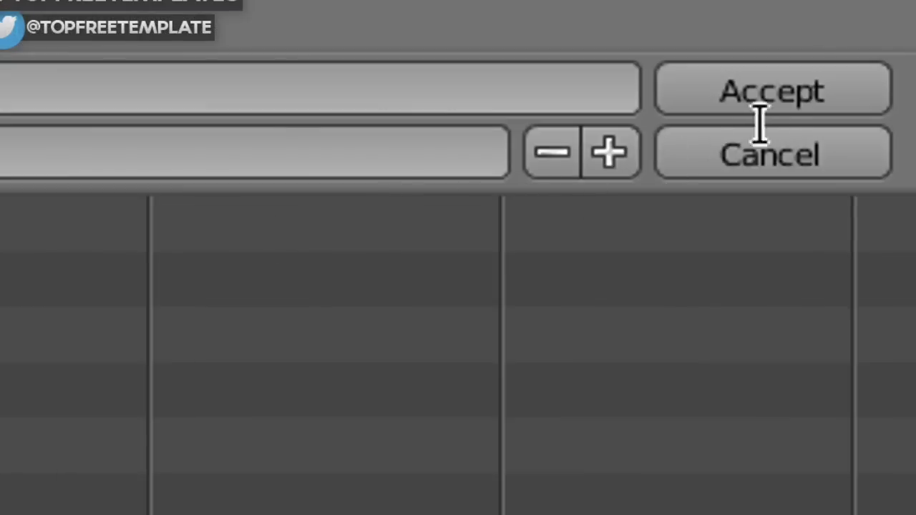
key(Return)
scroll(852, 358, down, 5)
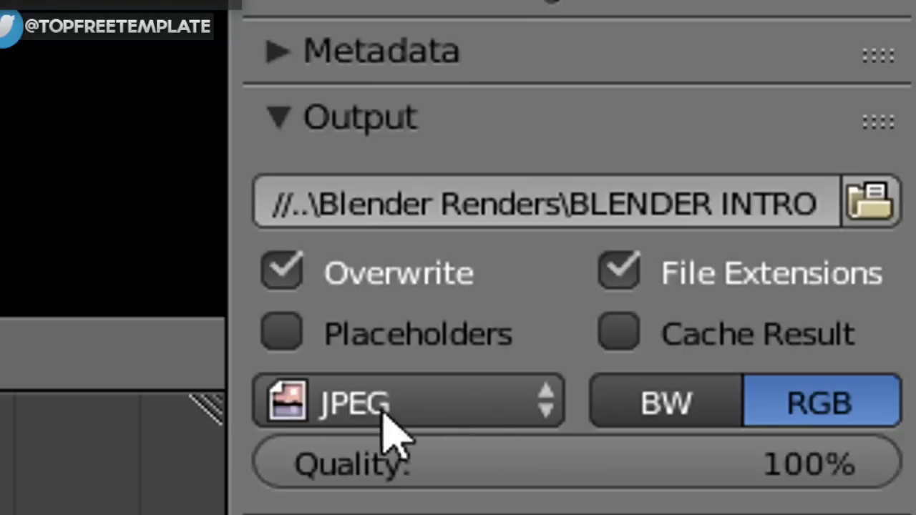
- Set the output format to MPEG with an MPEG-4 container
click(808, 470)
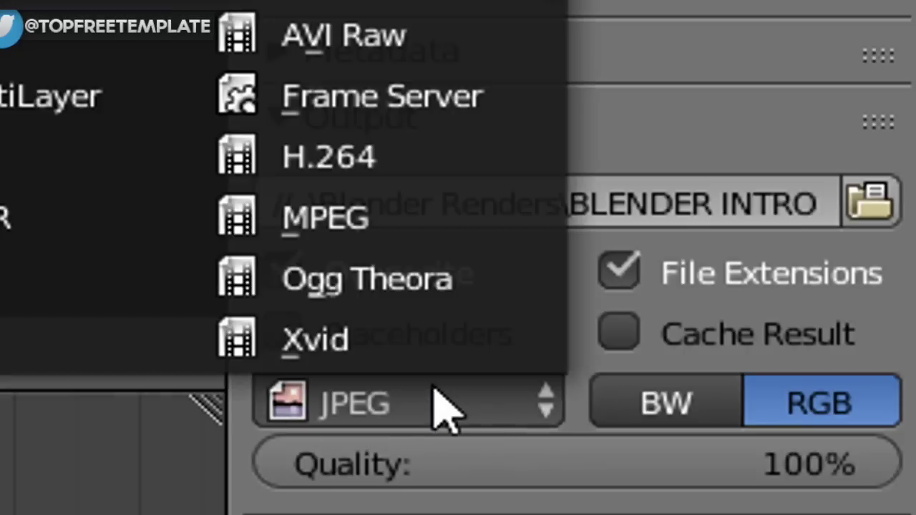
click(326, 216)
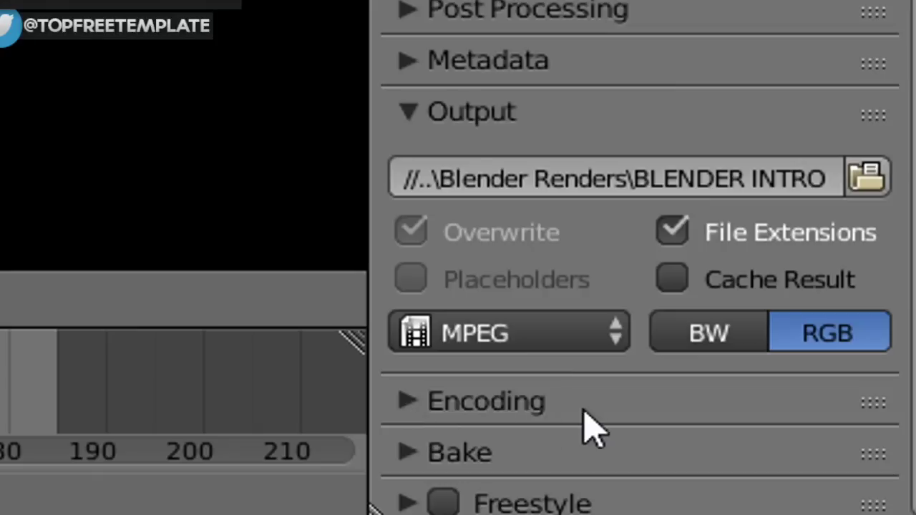
click(789, 486)
scroll(423, 419, down, 5)
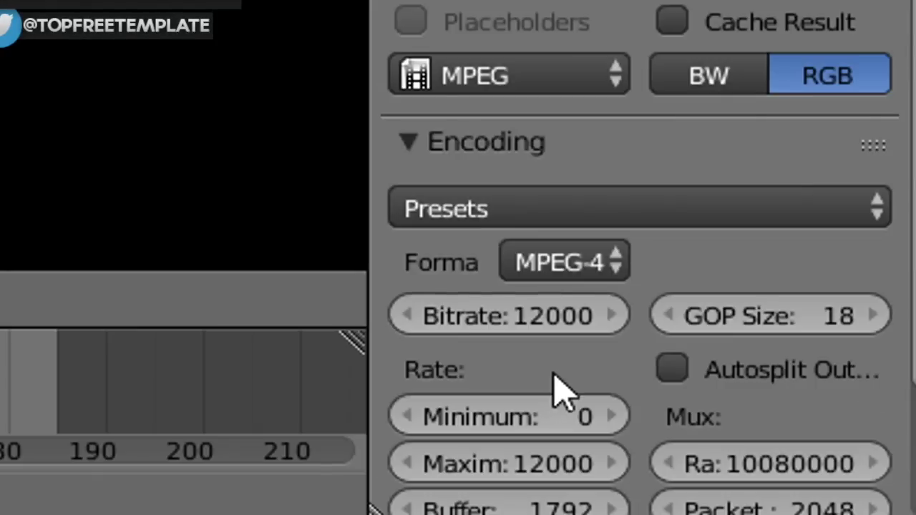
click(579, 266)
click(640, 133)
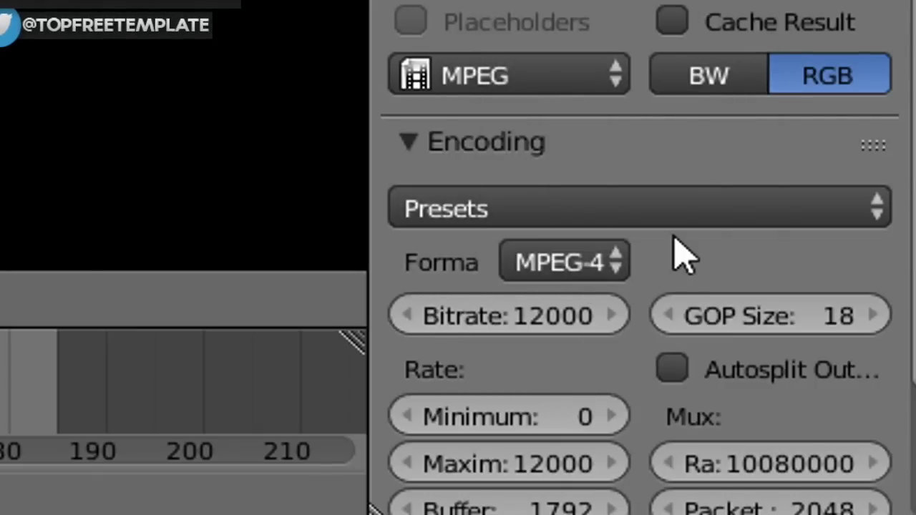
- Keep MP3 as the audio codec and render the full animation
scroll(675, 250, down, 8)
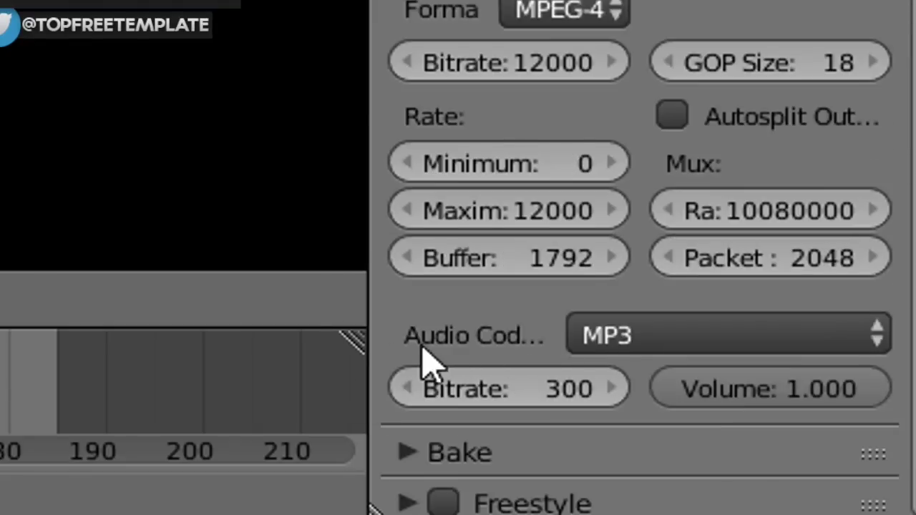
click(658, 337)
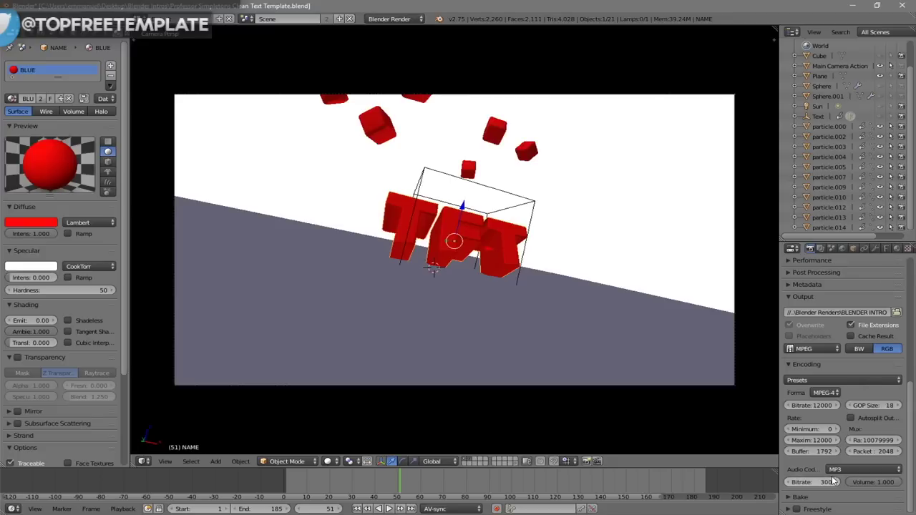
scroll(823, 465, up, 6)
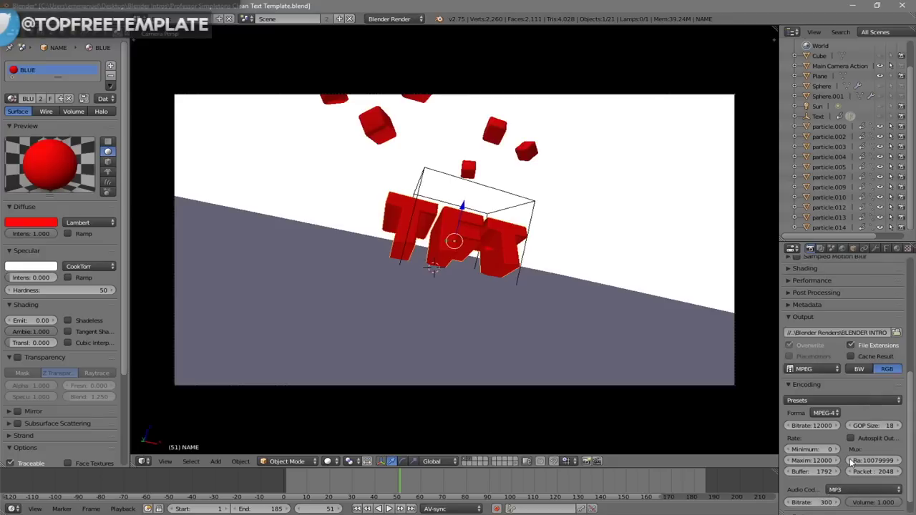
scroll(851, 428, up, 3)
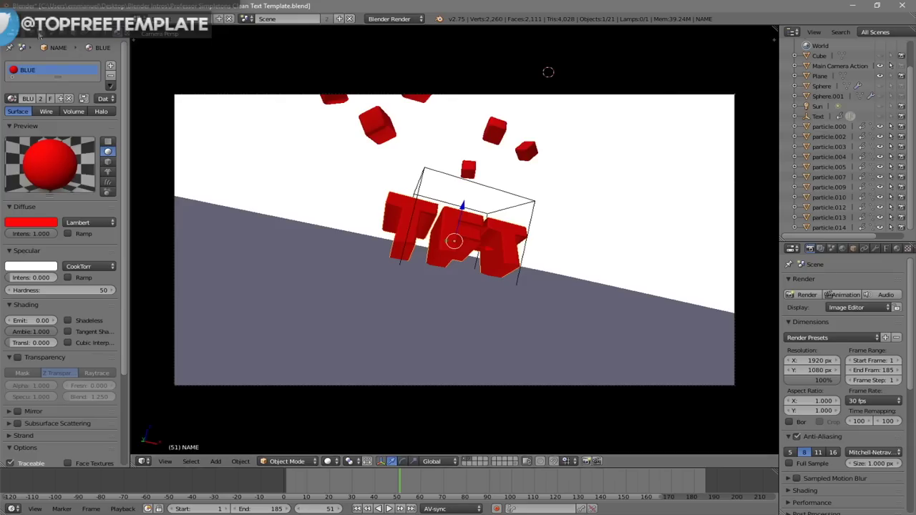
click(43, 6)
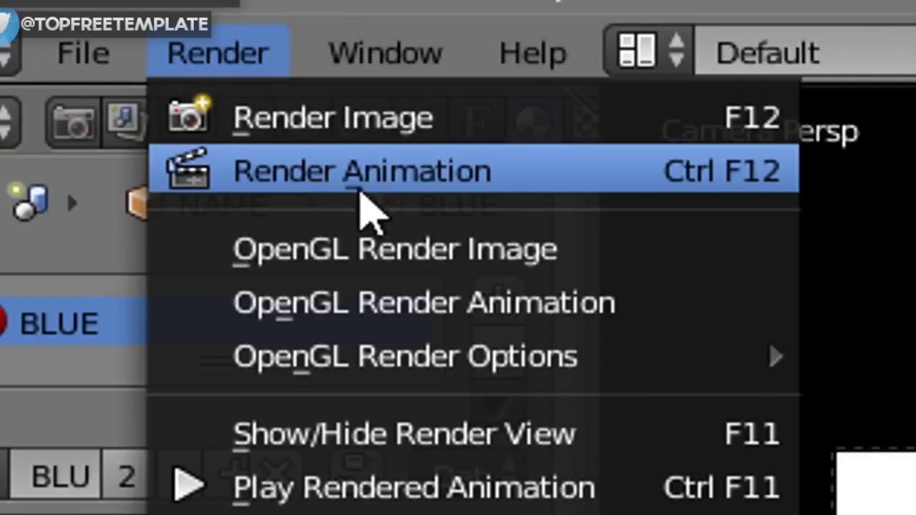
click(334, 188)
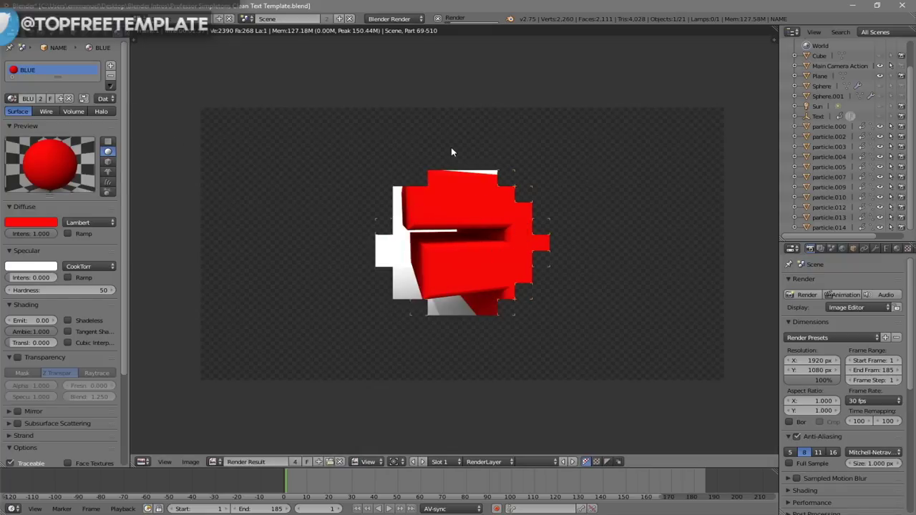